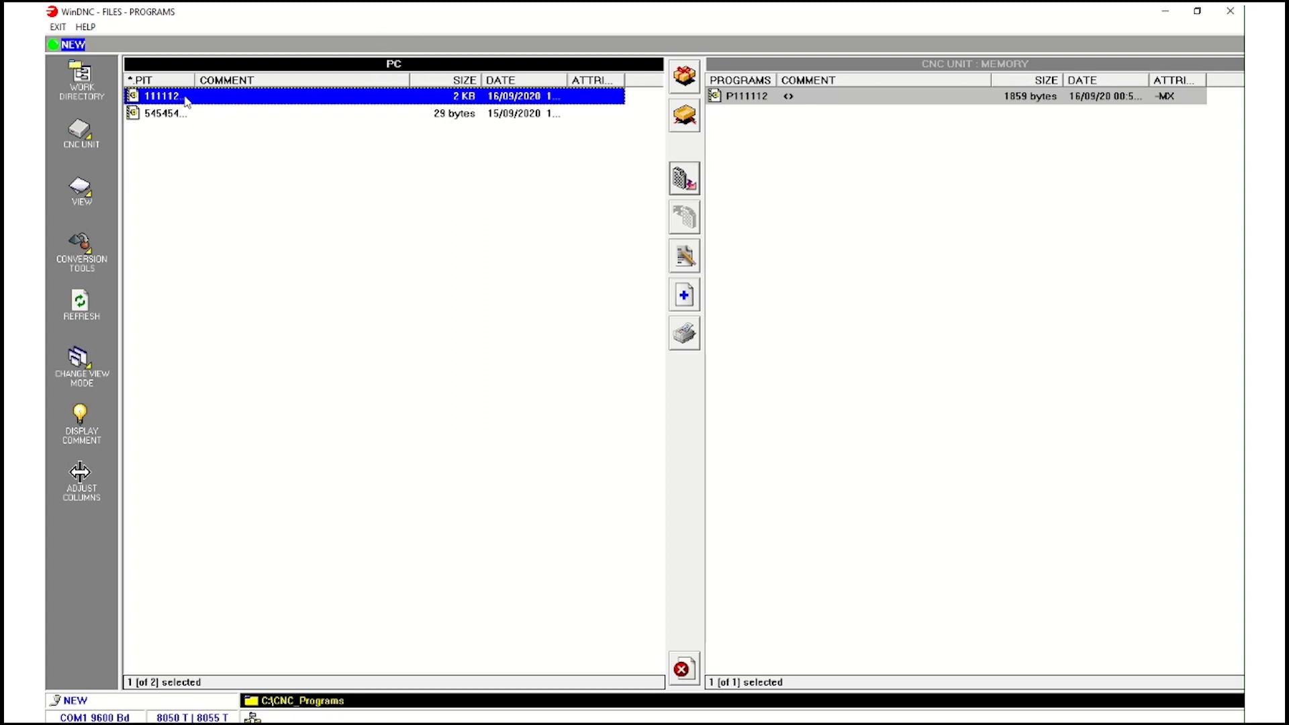
# Copy program P111112 from the CNC unit's memory to the PC's C:\CNC_Programs folder
pyautogui.click(772, 101)
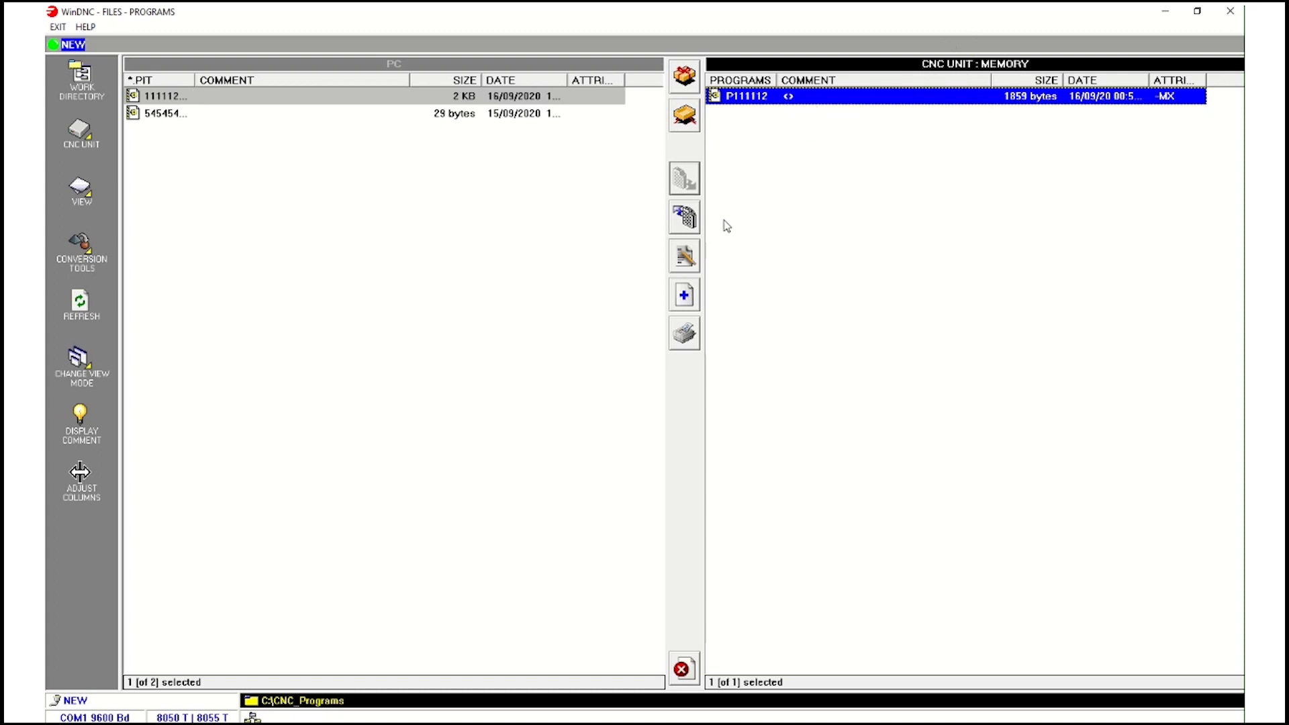
pyautogui.click(440, 98)
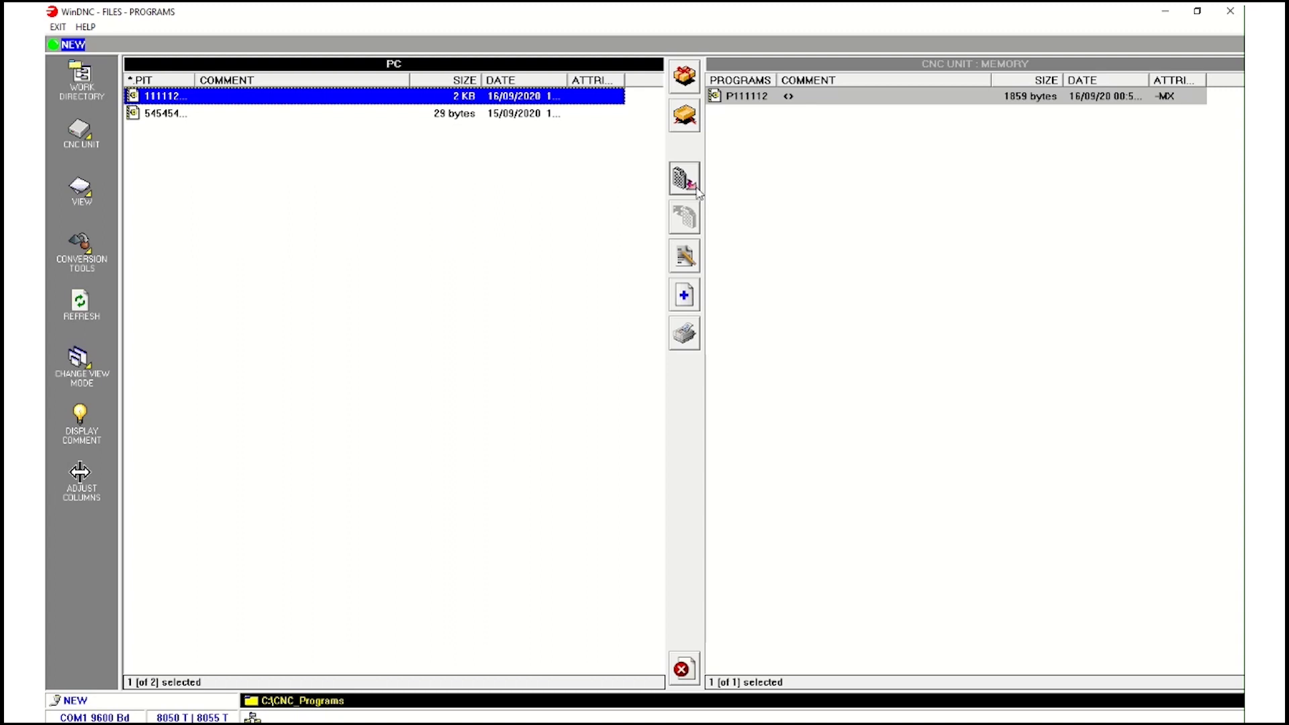
pyautogui.click(780, 98)
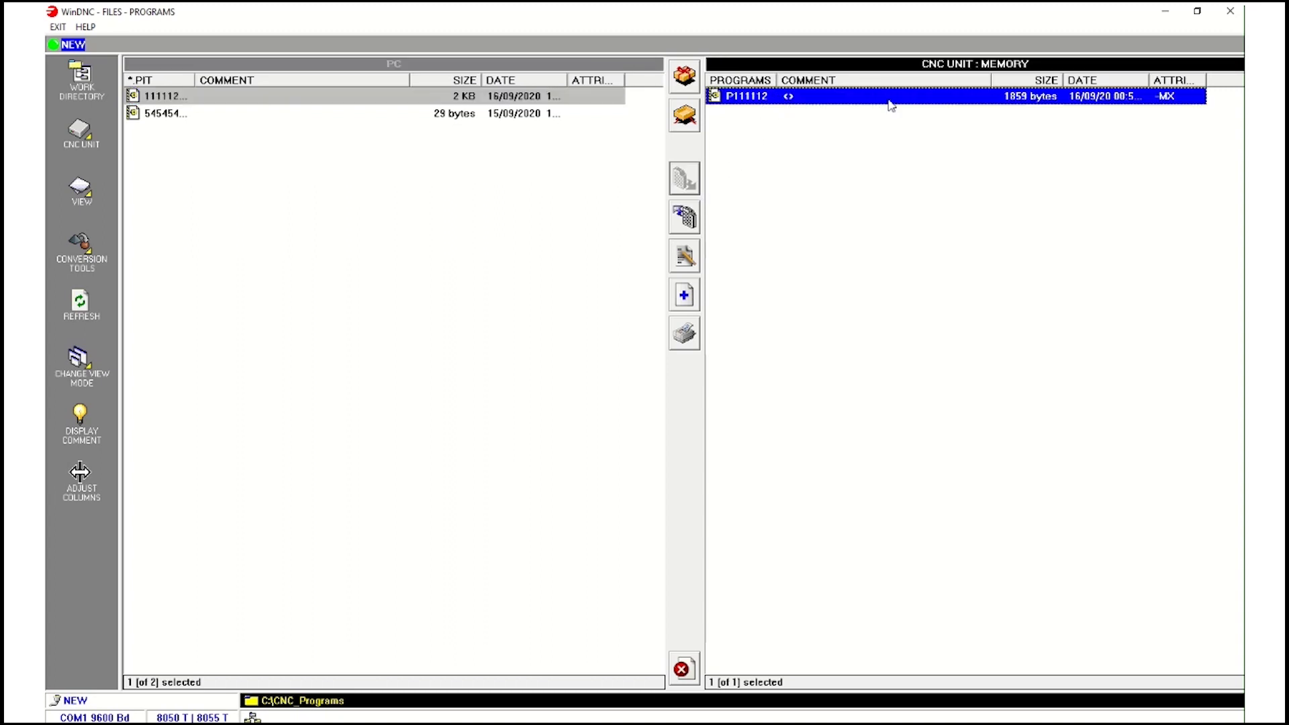
pyautogui.click(689, 219)
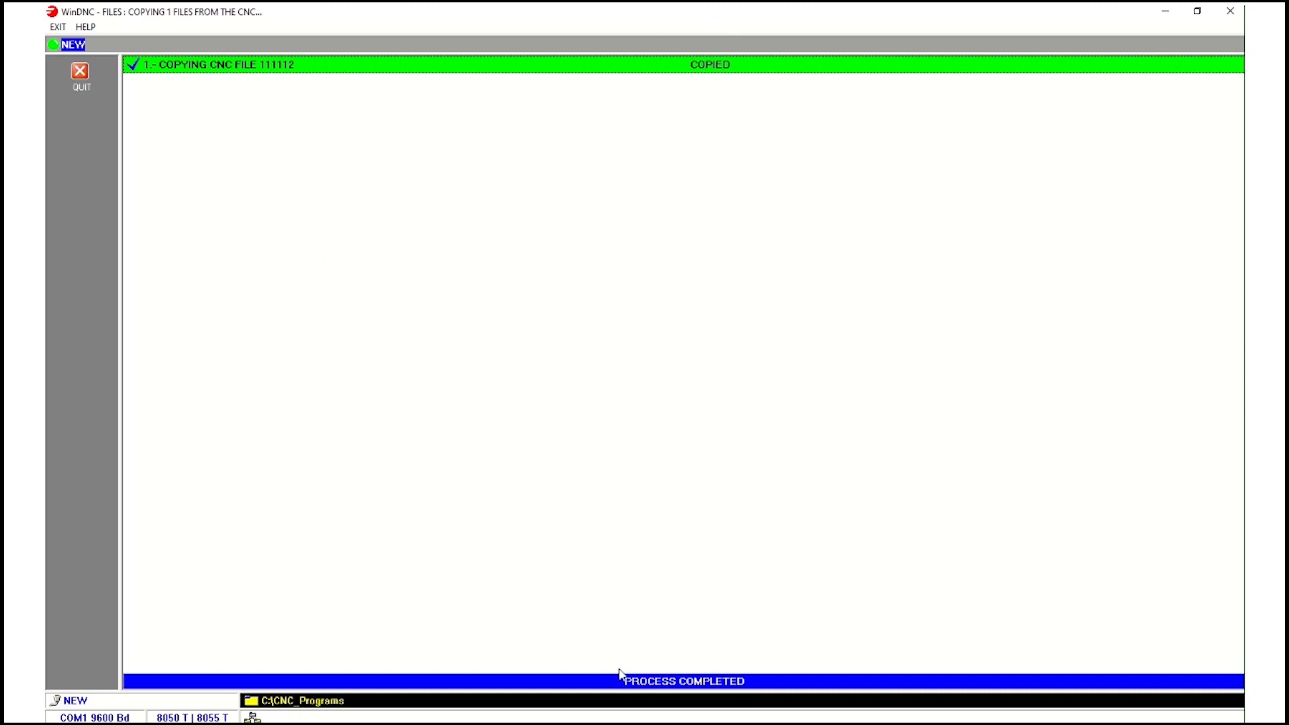
# Minimize WinDNC, open the CNC_Programs folder from the desktop and select the copied file 111112.PIT
pyautogui.click(1166, 11)
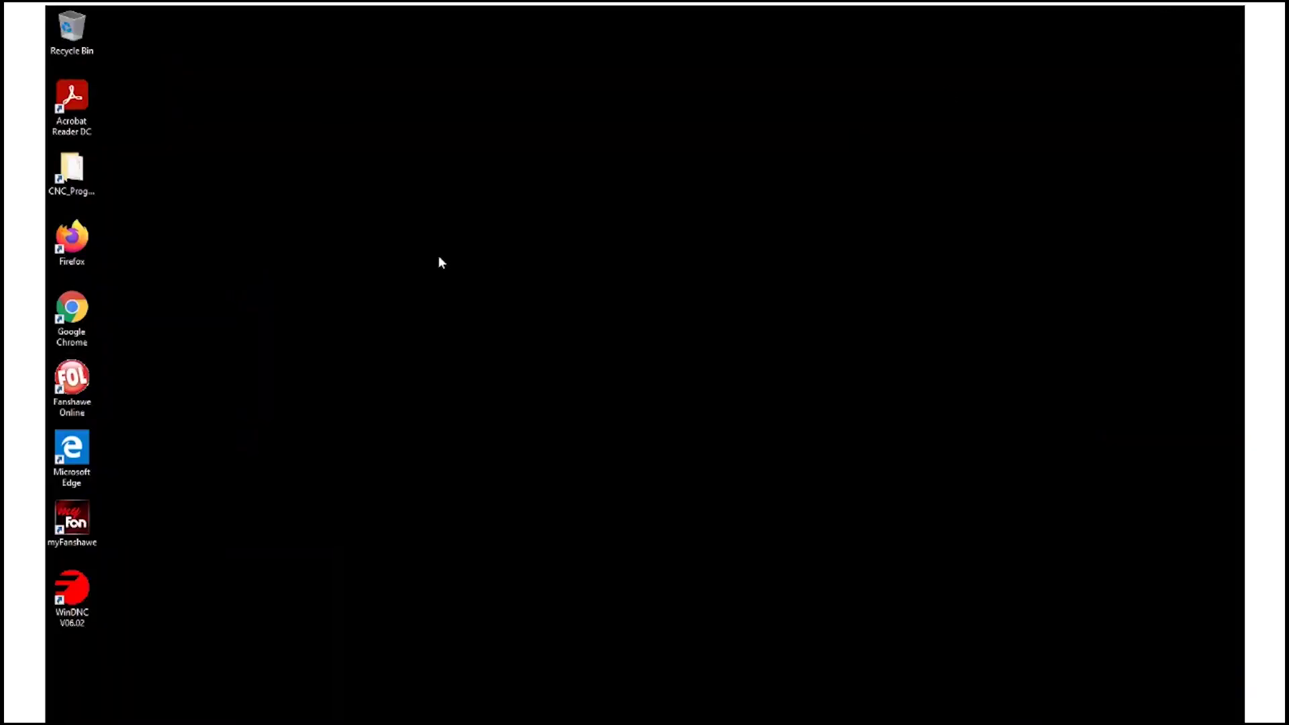
pyautogui.doubleClick(79, 176)
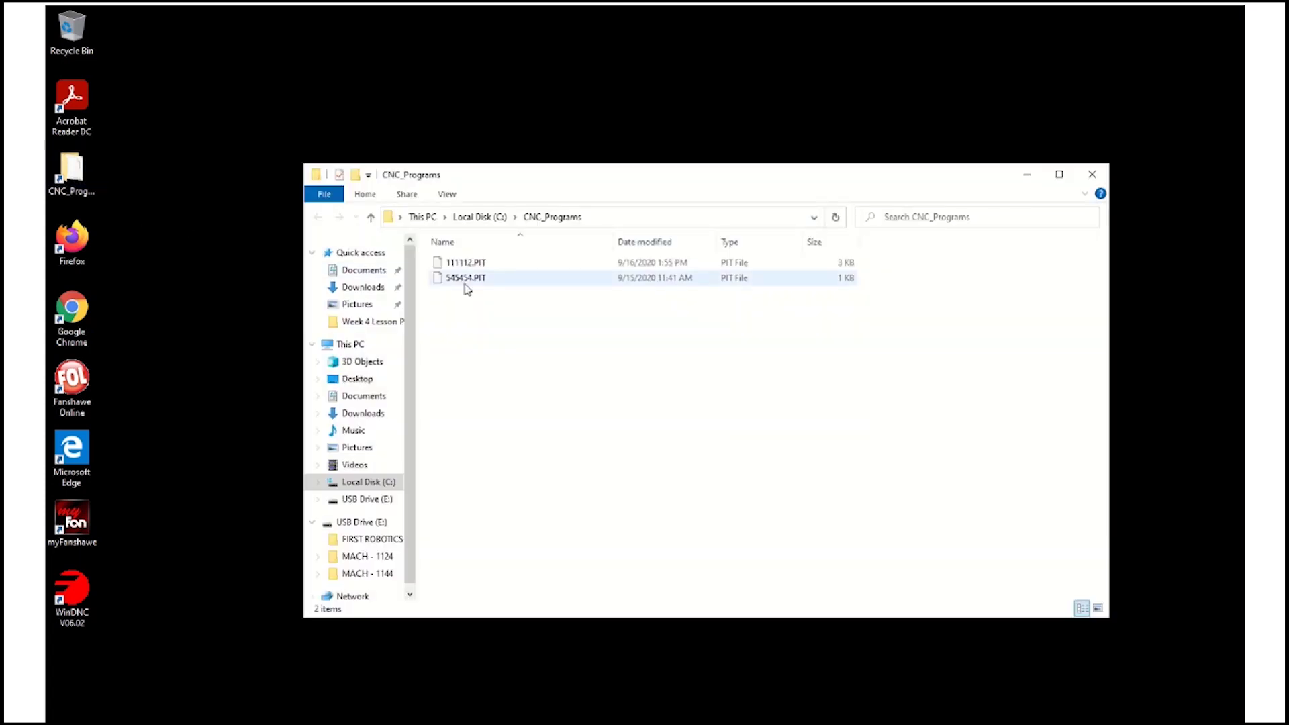
pyautogui.click(474, 266)
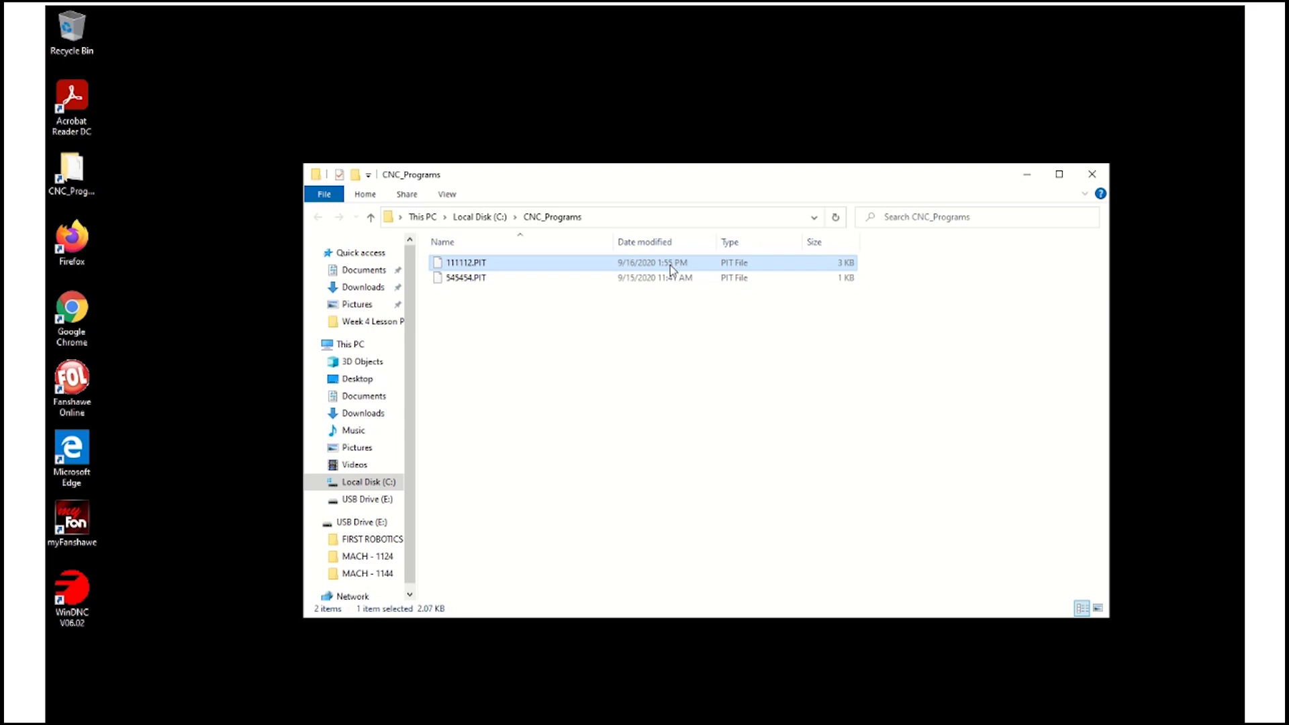
# Open 111112.PIT with Notepad as the default app for .PIT files and maximize its window
pyautogui.doubleClick(475, 268)
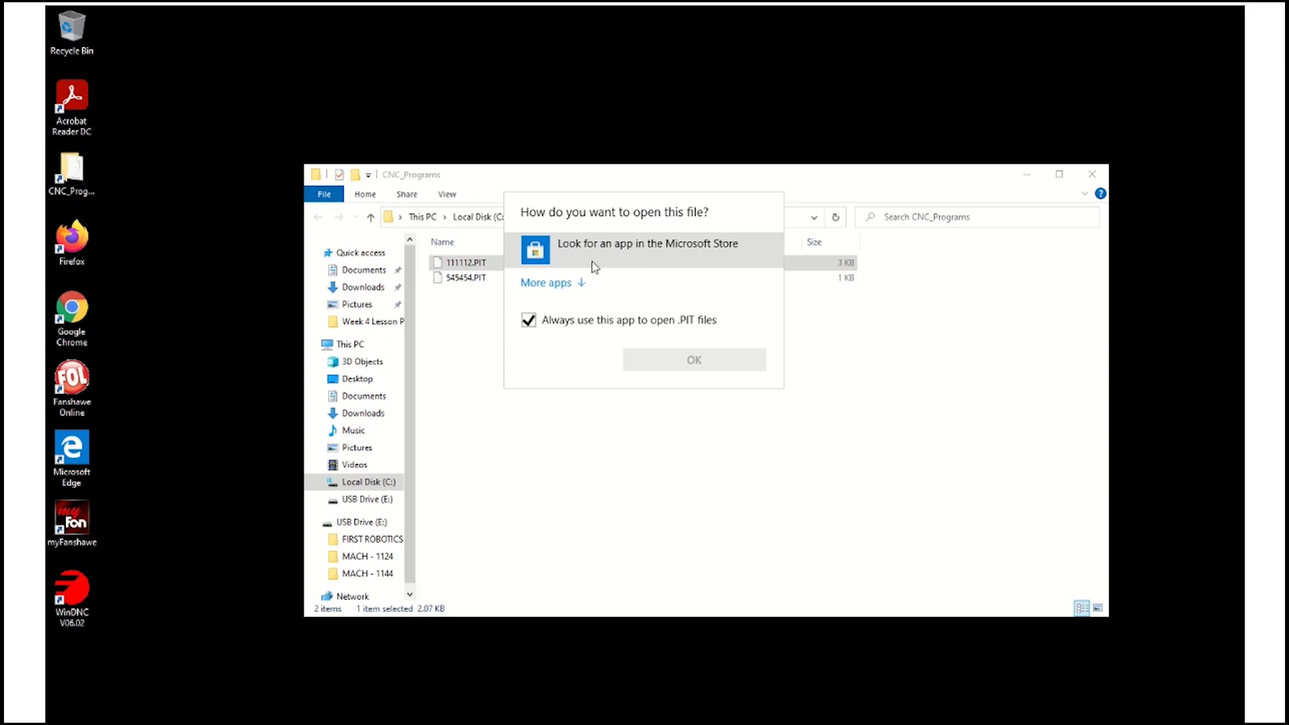
pyautogui.click(552, 282)
pyautogui.scroll(-5, 584, 322)
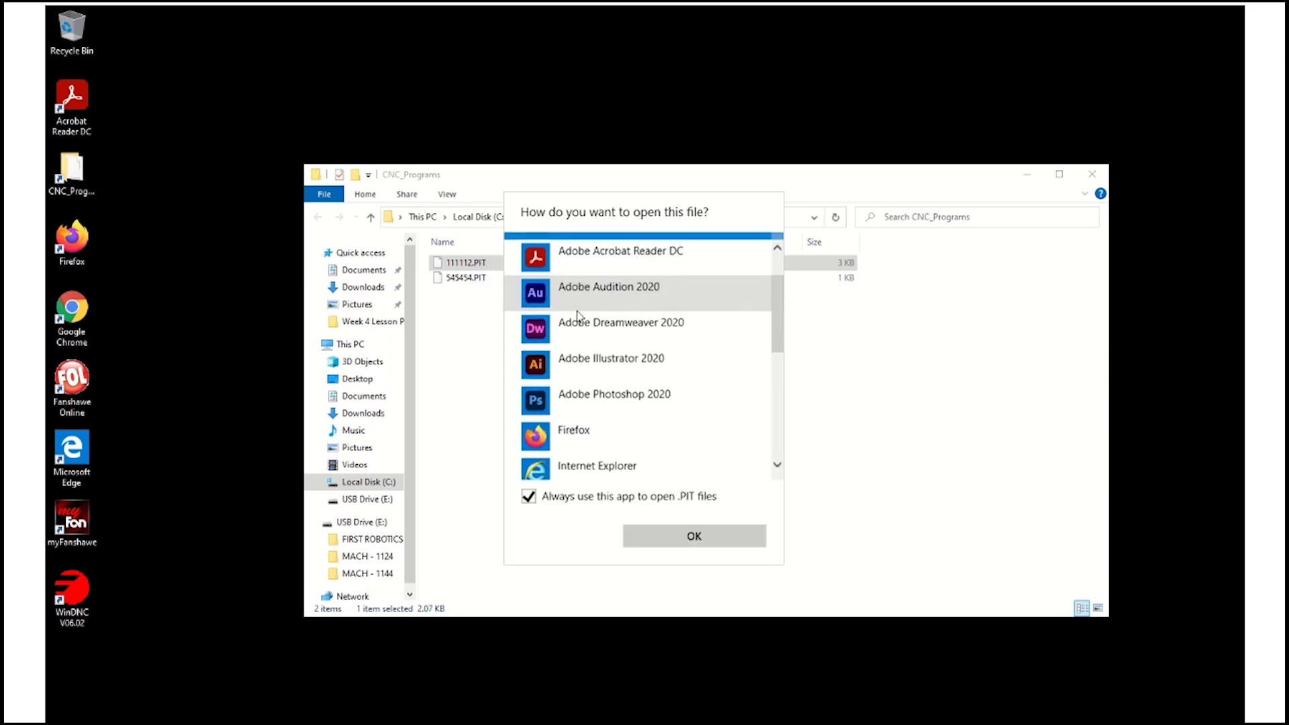
pyautogui.click(603, 378)
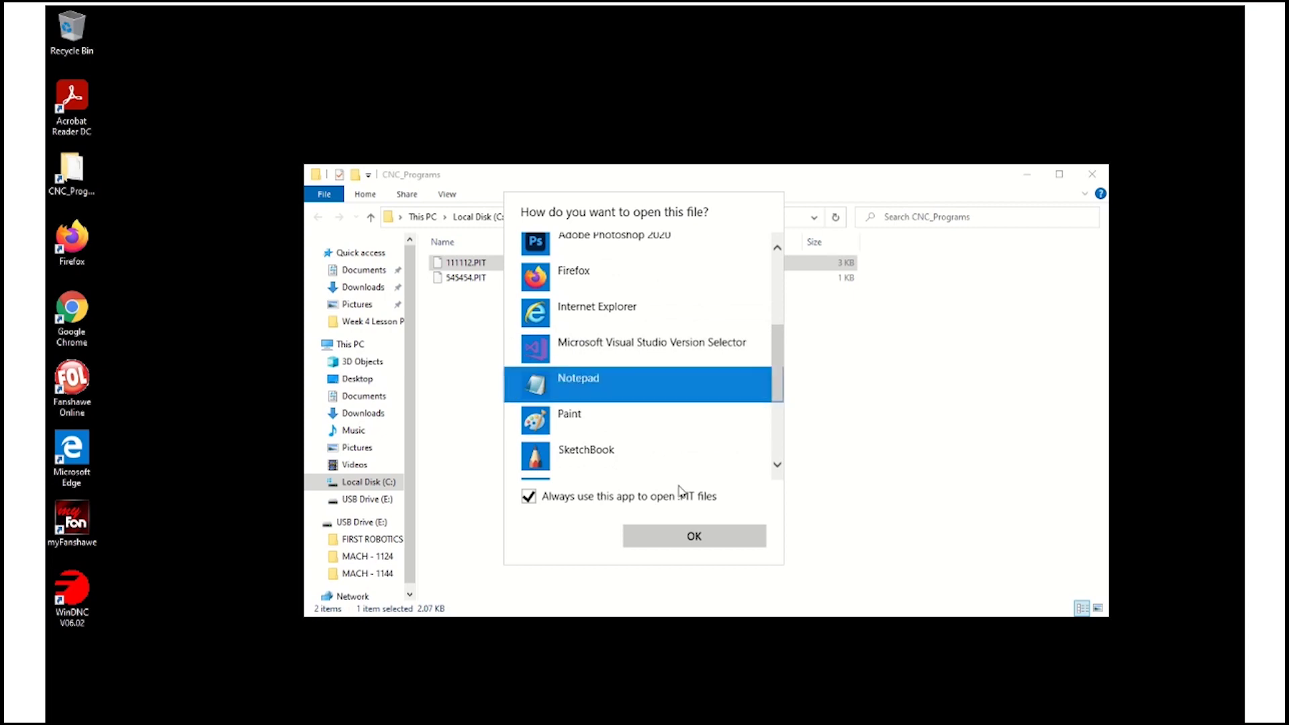
pyautogui.click(694, 538)
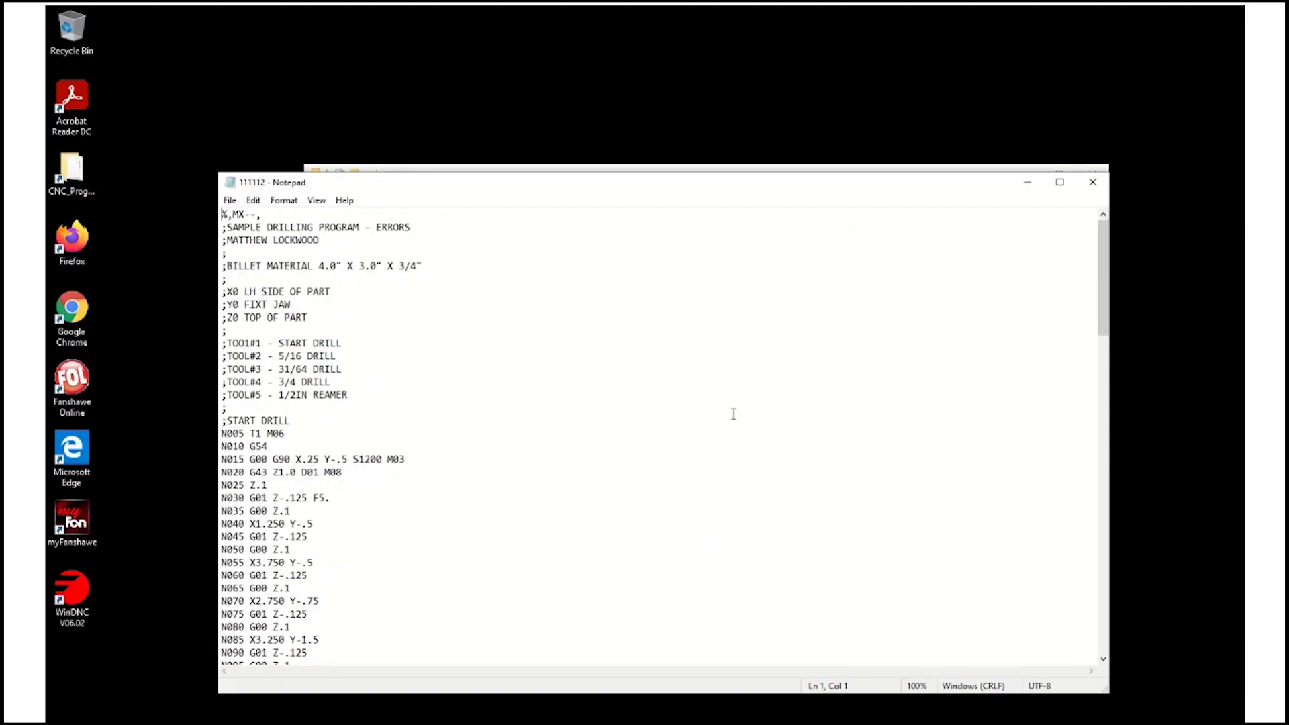
pyautogui.click(1059, 183)
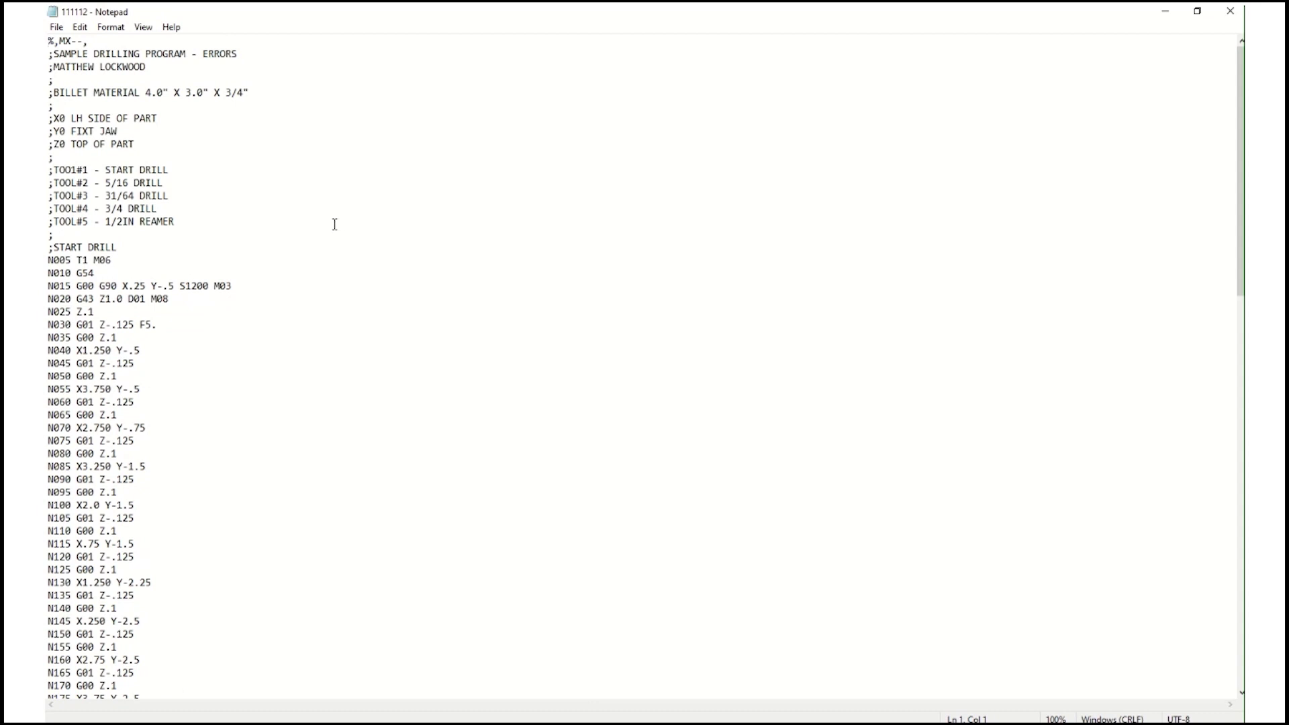
# Review the drilling program's header line, start drill moves such as N145, and 5/16 drill line N235
pyautogui.moveTo(88, 41); pyautogui.dragTo(50, 41)
pyautogui.click(106, 43)
pyautogui.scroll(-7, 168, 211)
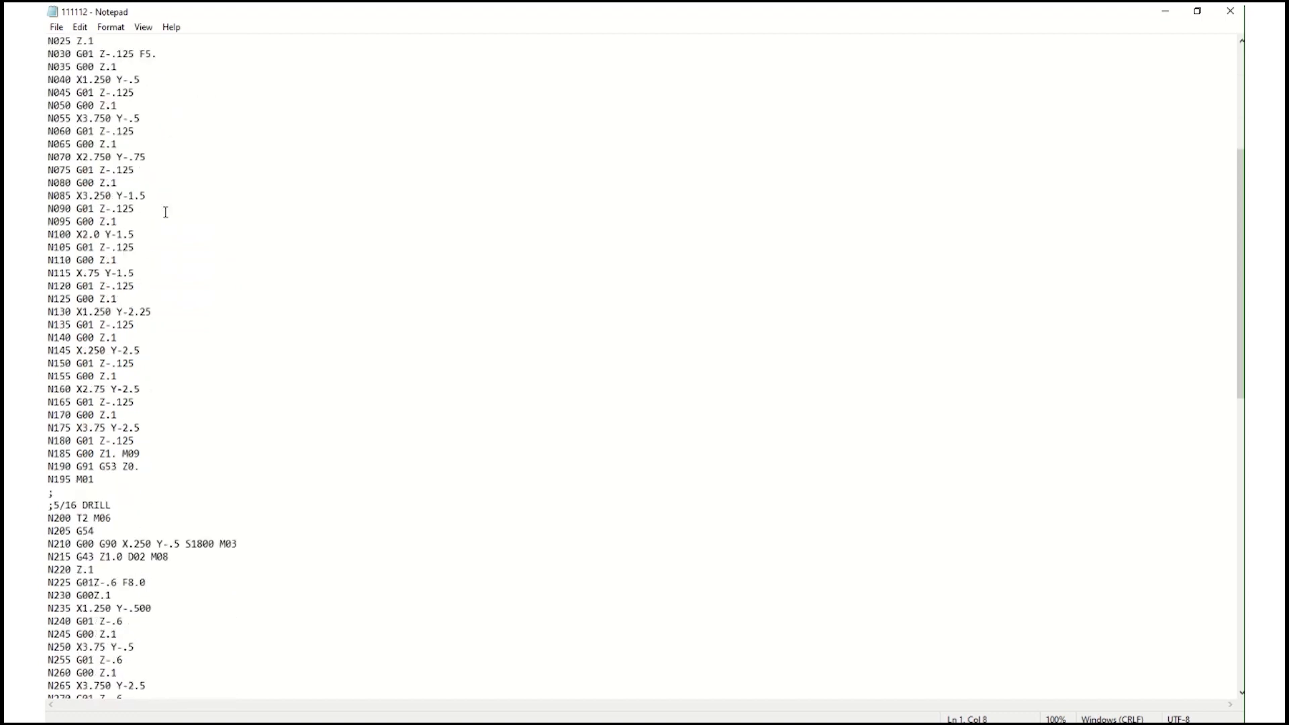
pyautogui.scroll(-2, 160, 220)
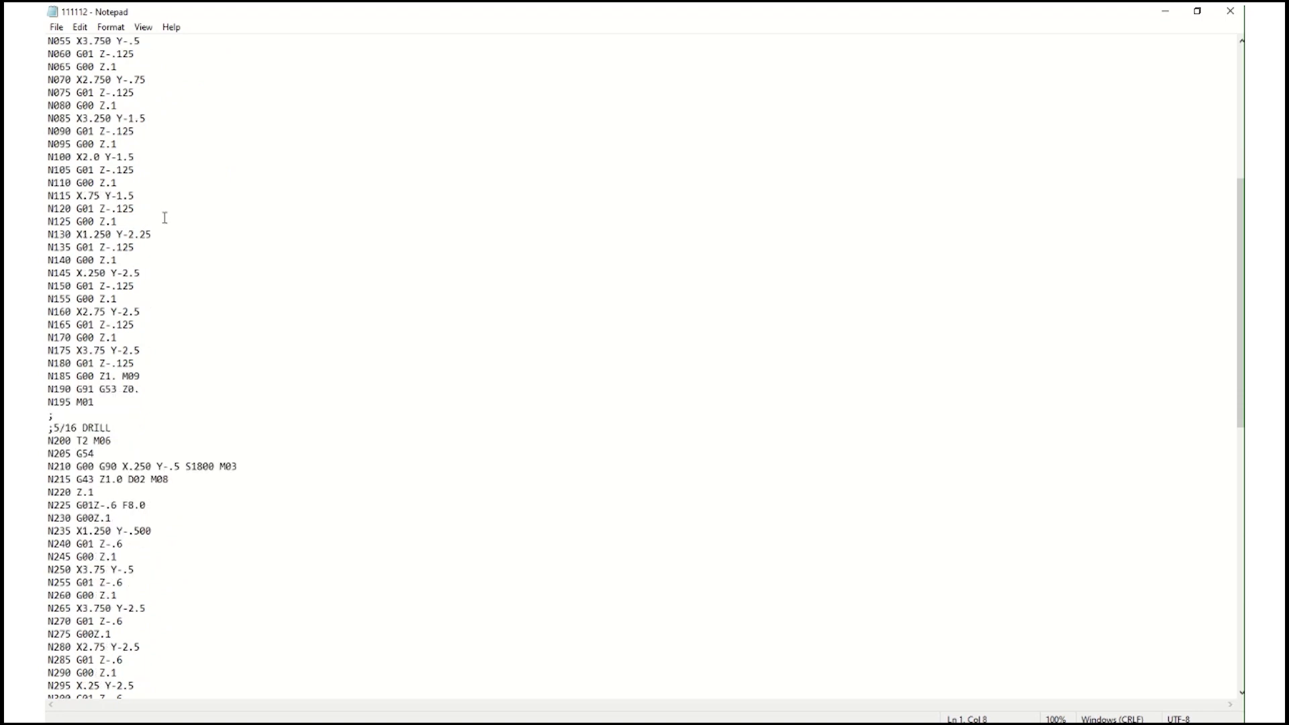
pyautogui.moveTo(140, 273); pyautogui.dragTo(48, 269)
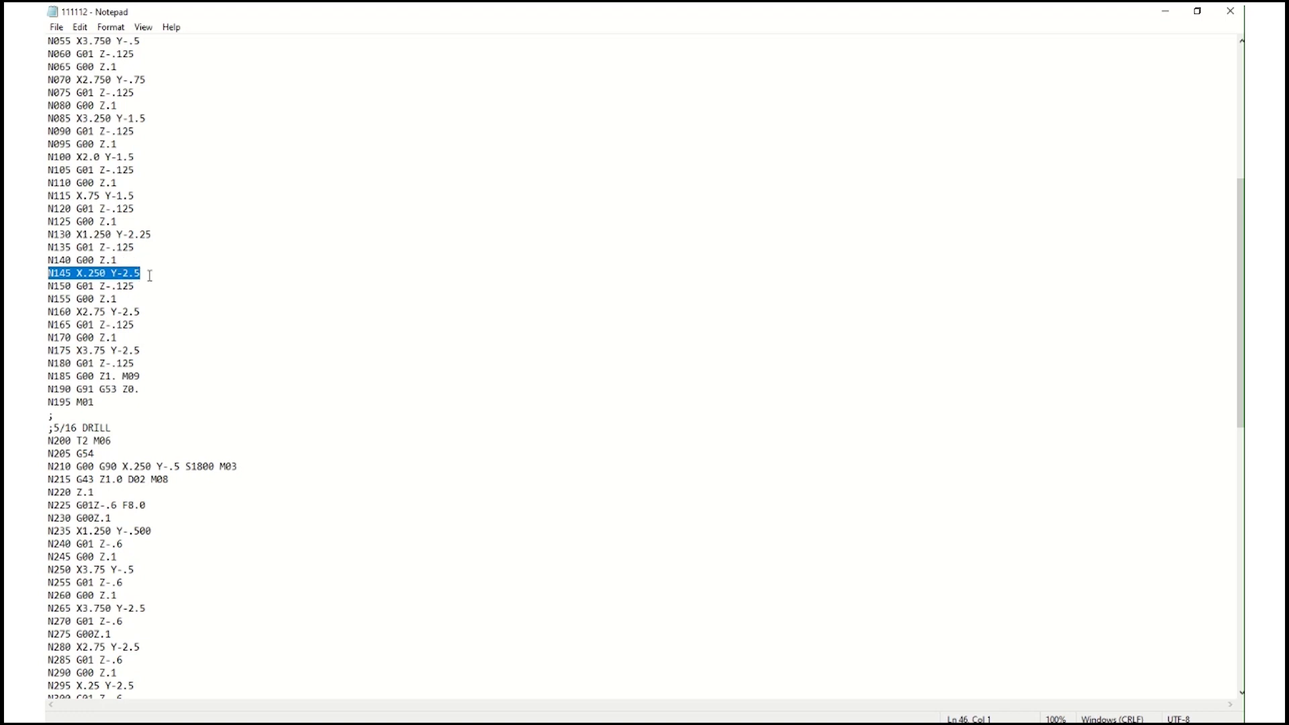
pyautogui.scroll(-9, 145, 271)
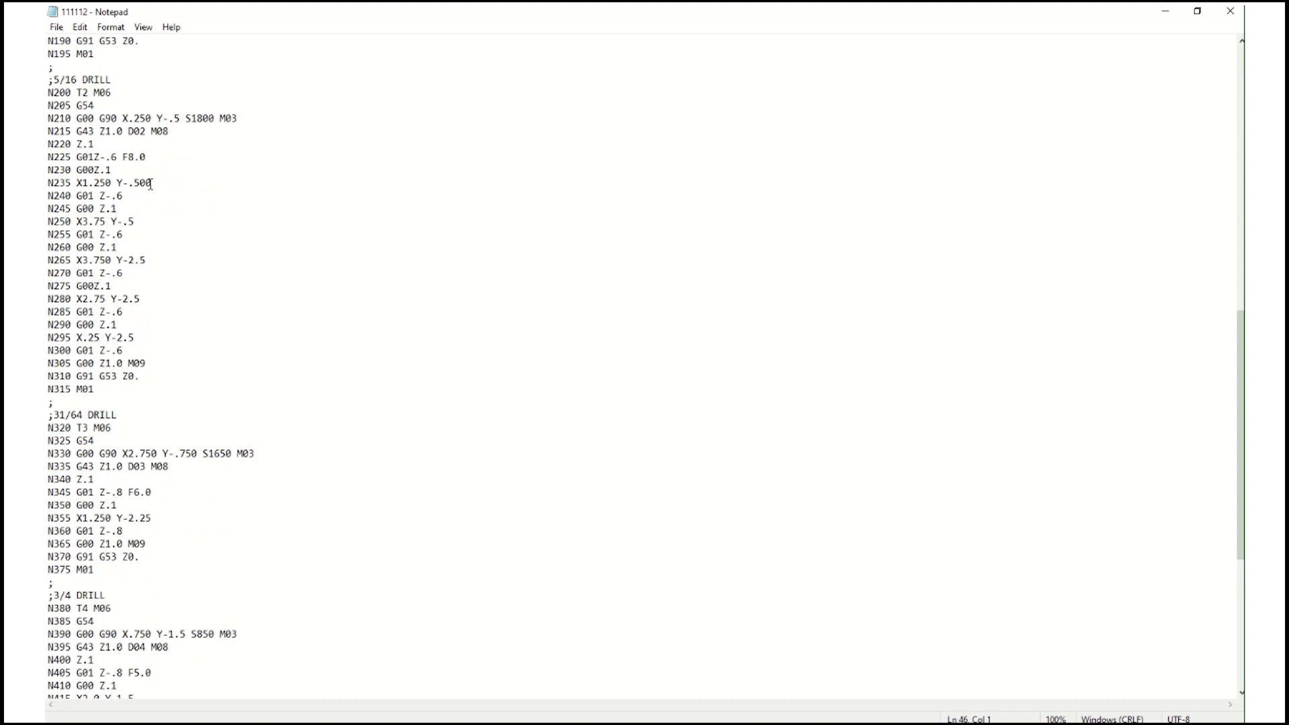
pyautogui.moveTo(152, 184); pyautogui.dragTo(111, 183)
pyautogui.click(111, 183)
pyautogui.moveTo(159, 182); pyautogui.dragTo(47, 183)
pyautogui.click(134, 182)
# Review the remaining drill and 1/2IN reamer blocks, including line N470, return to the program's beginning and close the file
pyautogui.scroll(-8, 172, 202)
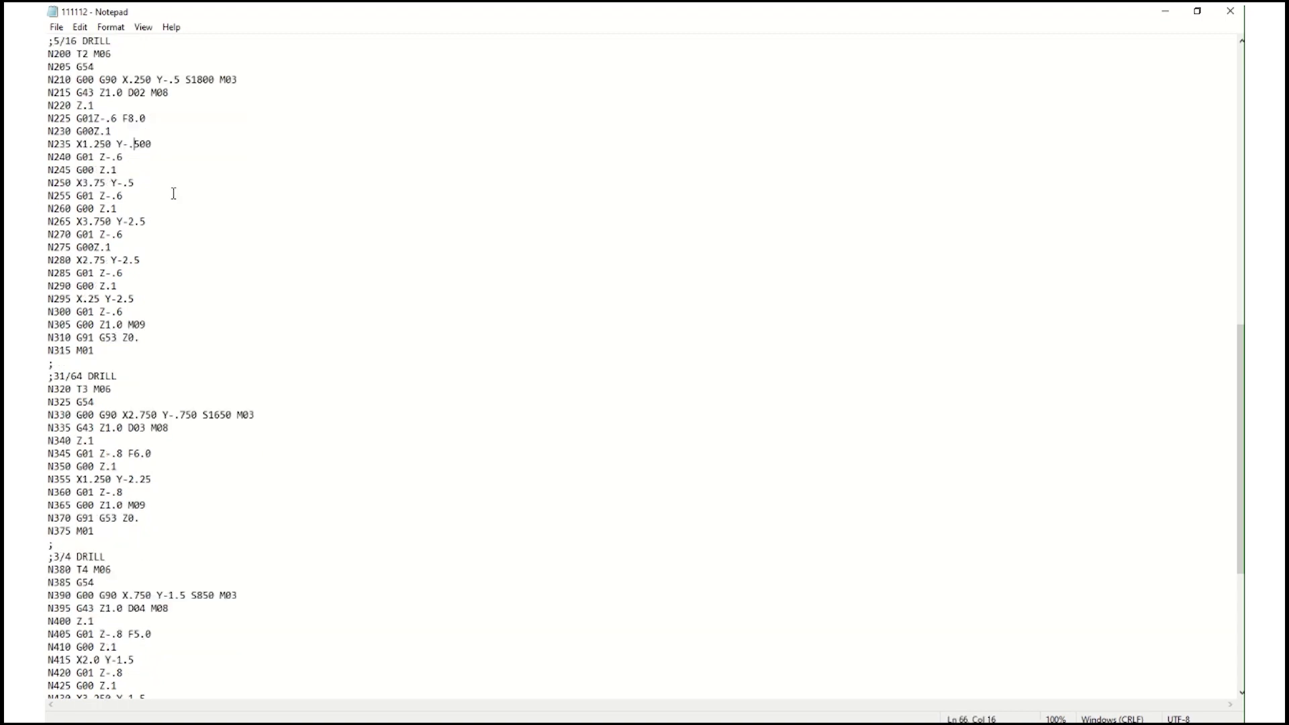
pyautogui.scroll(-1, 172, 222)
pyautogui.click(171, 532)
pyautogui.moveTo(171, 532); pyautogui.dragTo(106, 529)
pyautogui.click(170, 532)
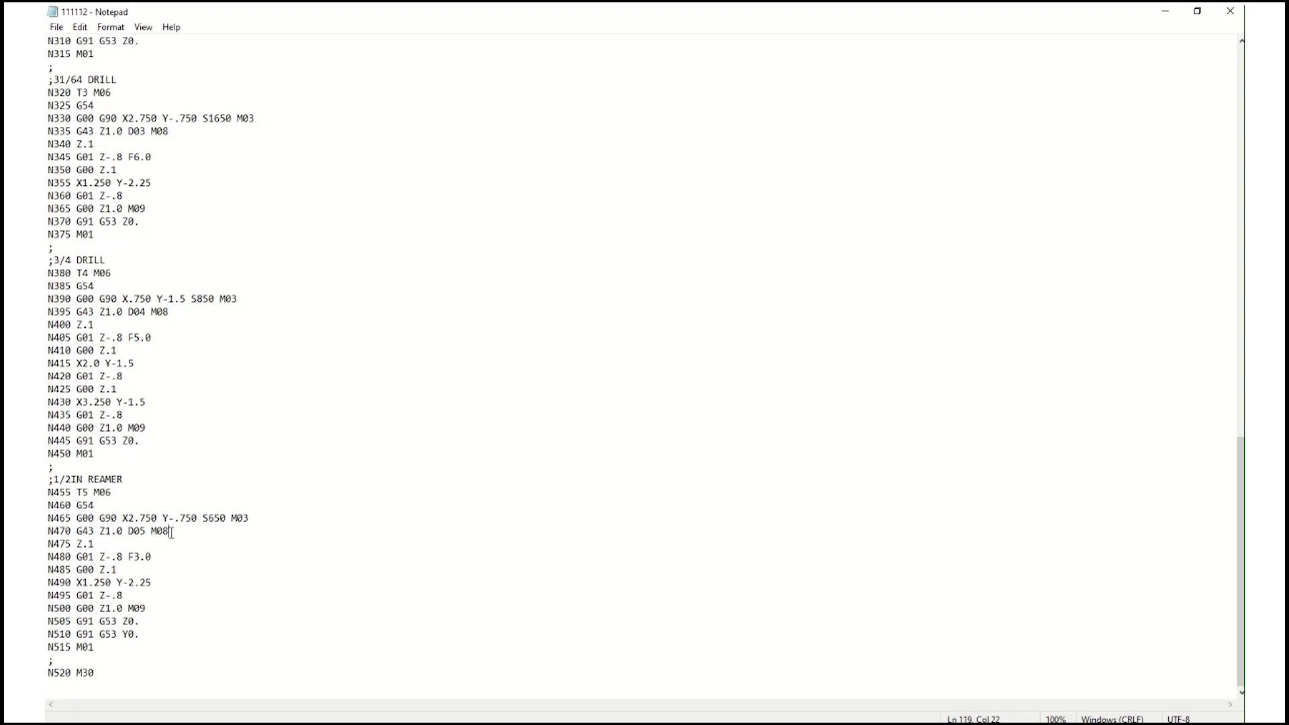
pyautogui.moveTo(49, 532); pyautogui.dragTo(72, 532)
pyautogui.click(77, 533)
pyautogui.scroll(7, 167, 487)
pyautogui.scroll(20, 167, 486)
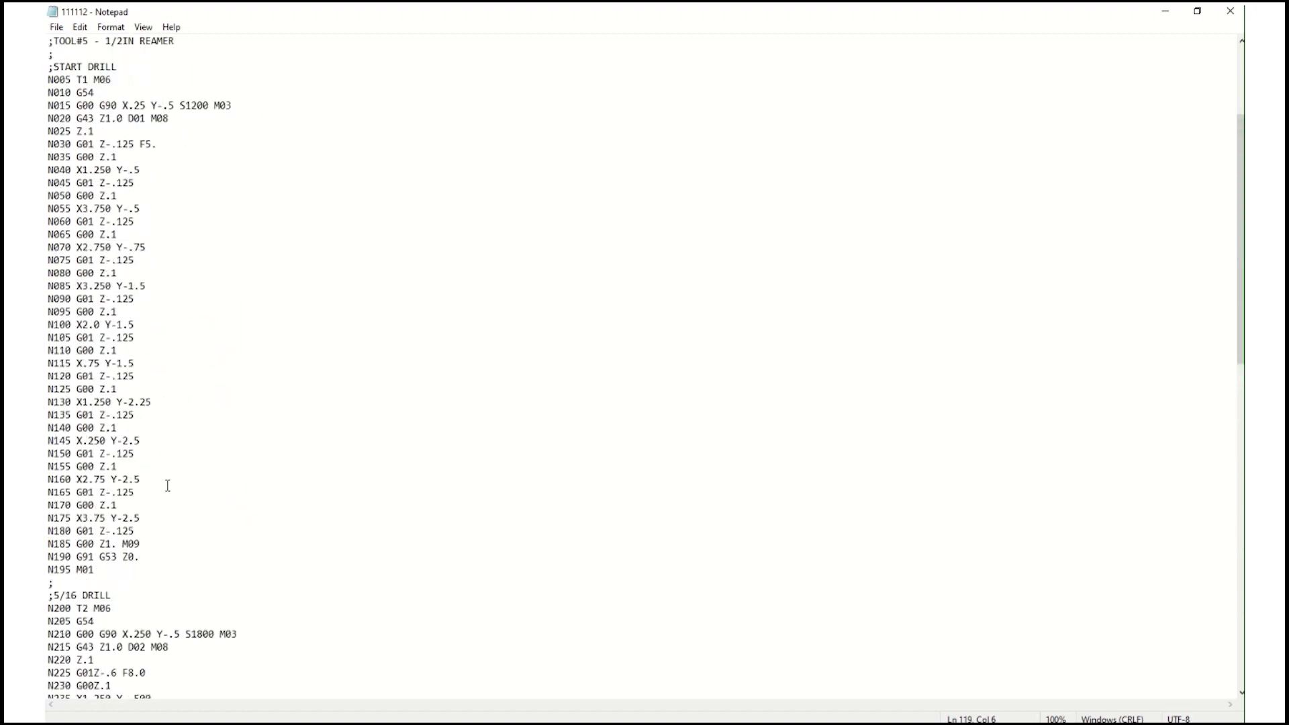
pyautogui.moveTo(1218, 6)
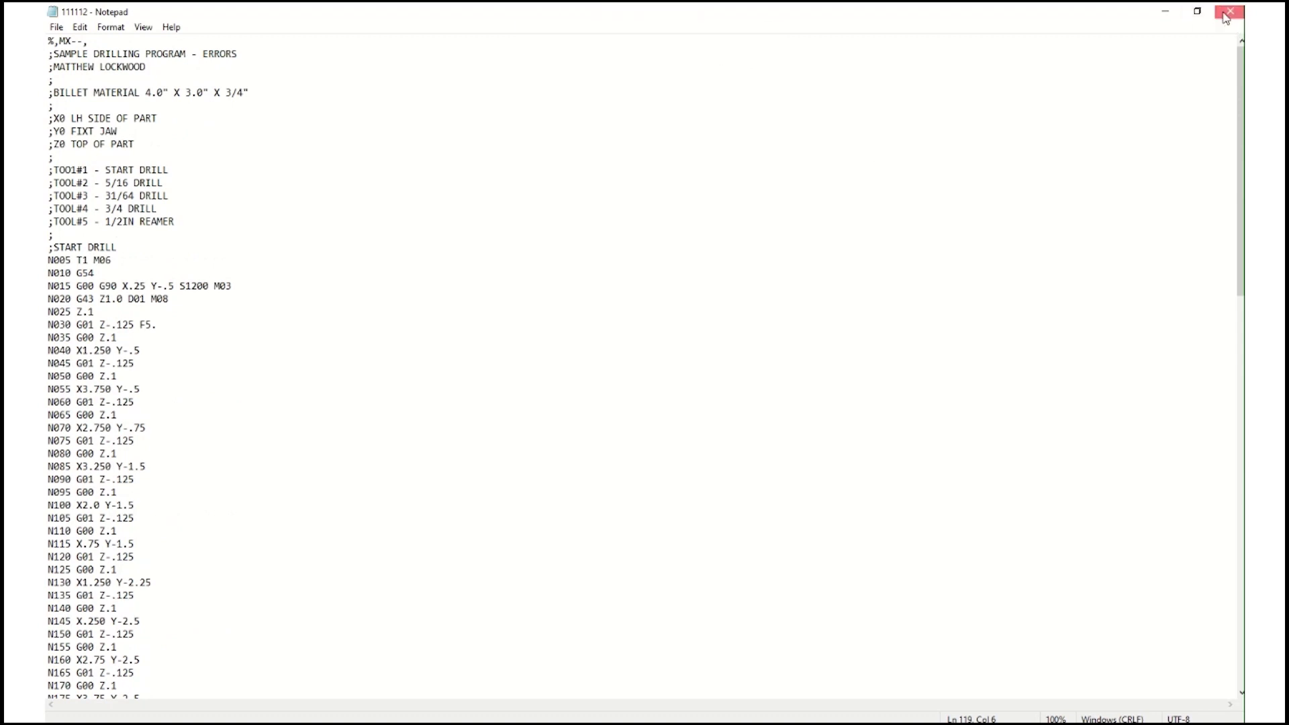
pyautogui.click(1225, 13)
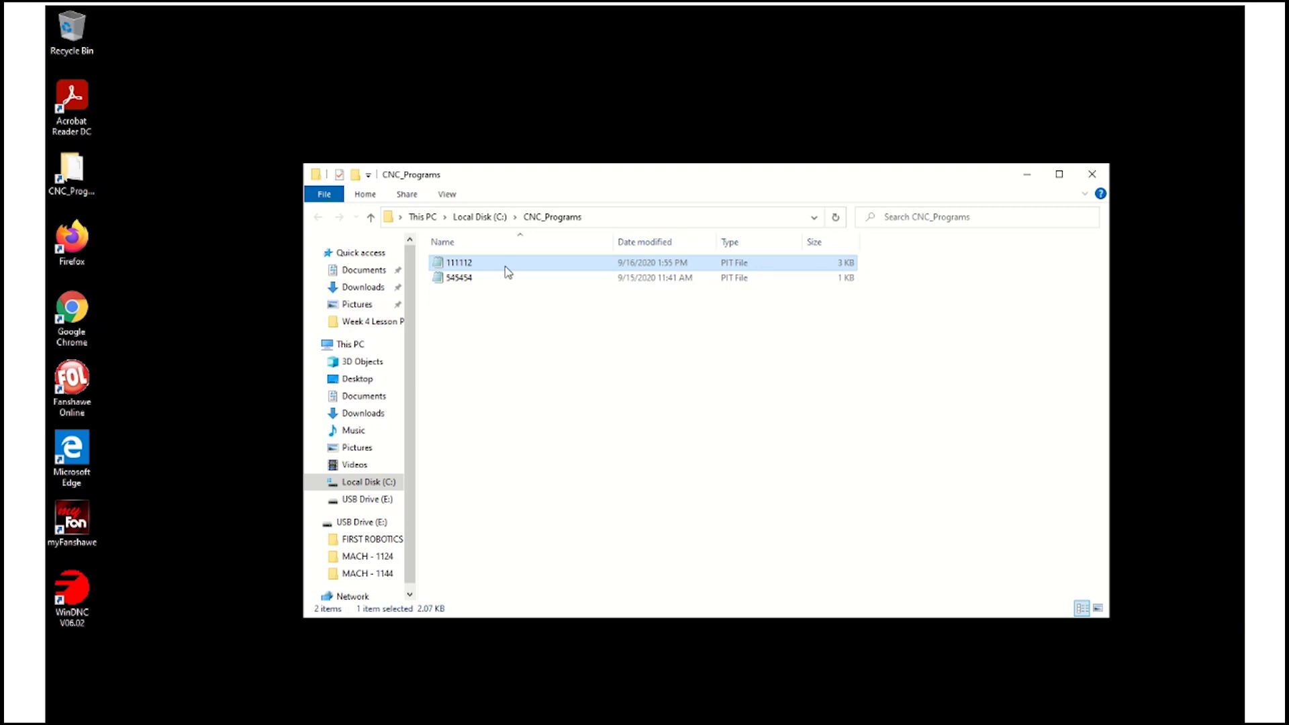
pyautogui.click(488, 261)
pyautogui.click(495, 264)
pyautogui.rightClick(494, 264)
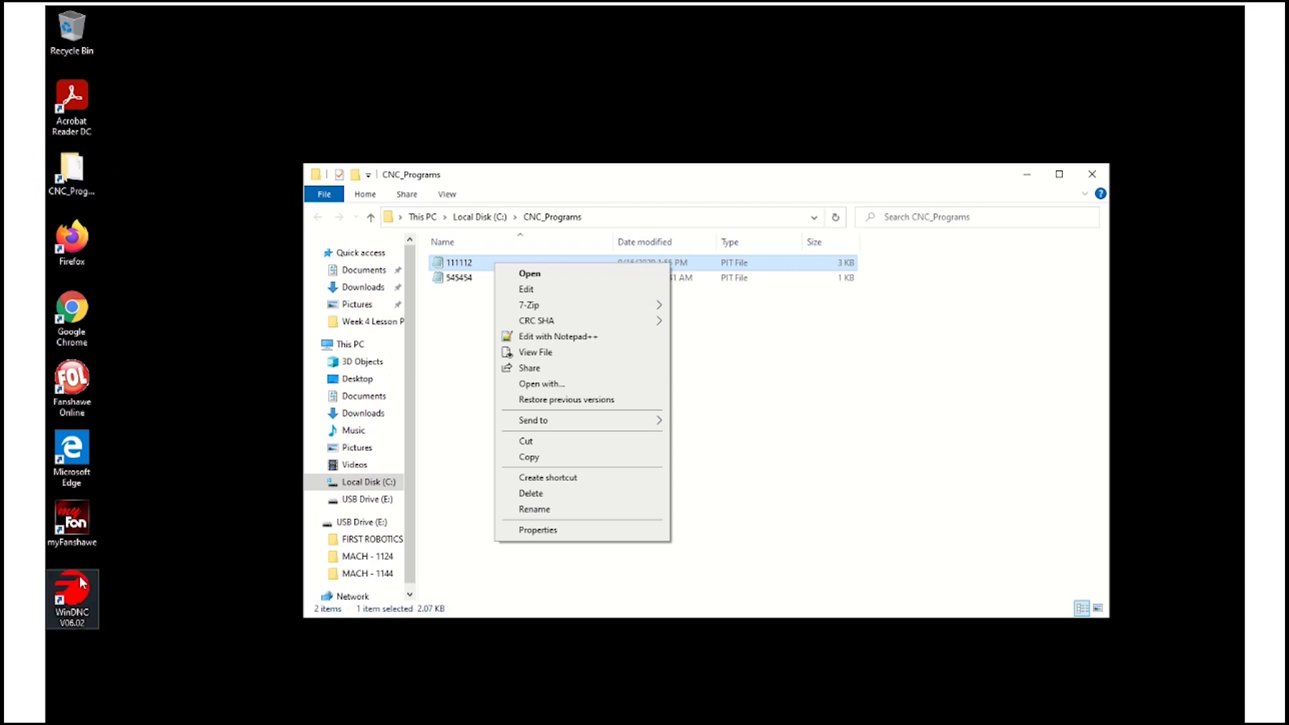
pyautogui.click(734, 411)
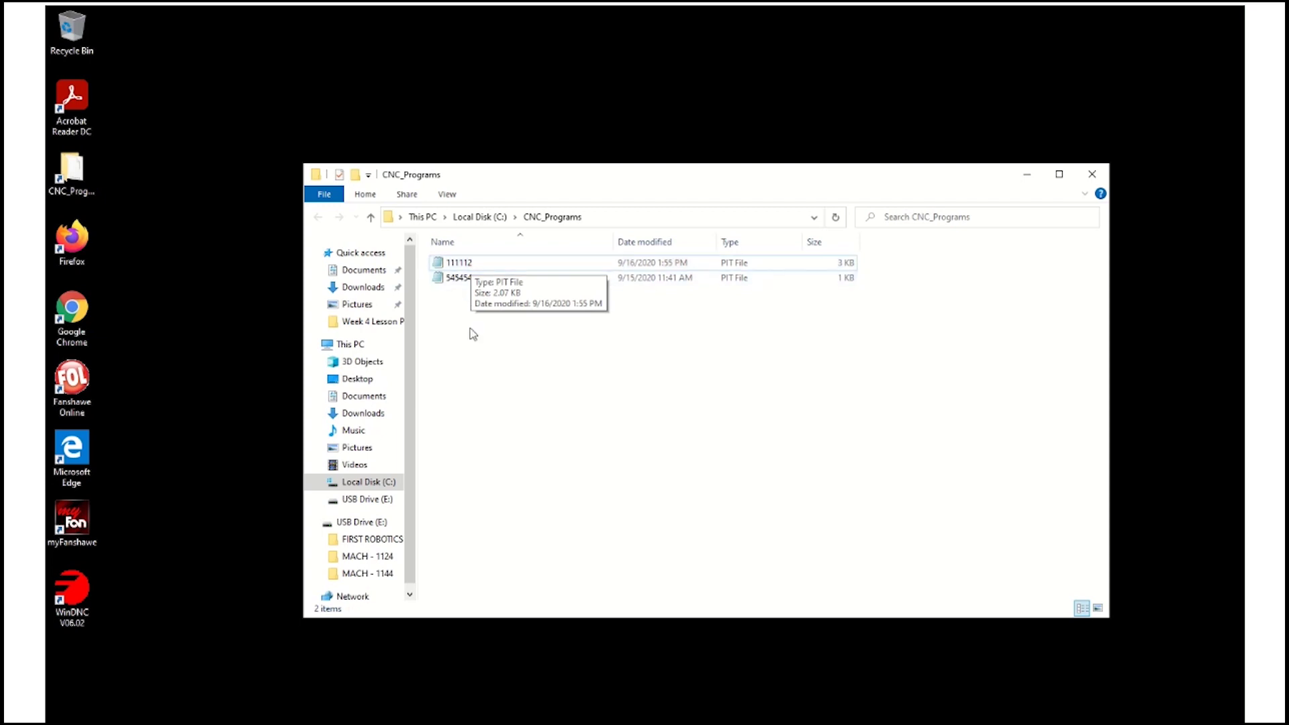
# Delete the 111112 program file from the CNC_Programs folder and close the folder window
pyautogui.click(460, 266)
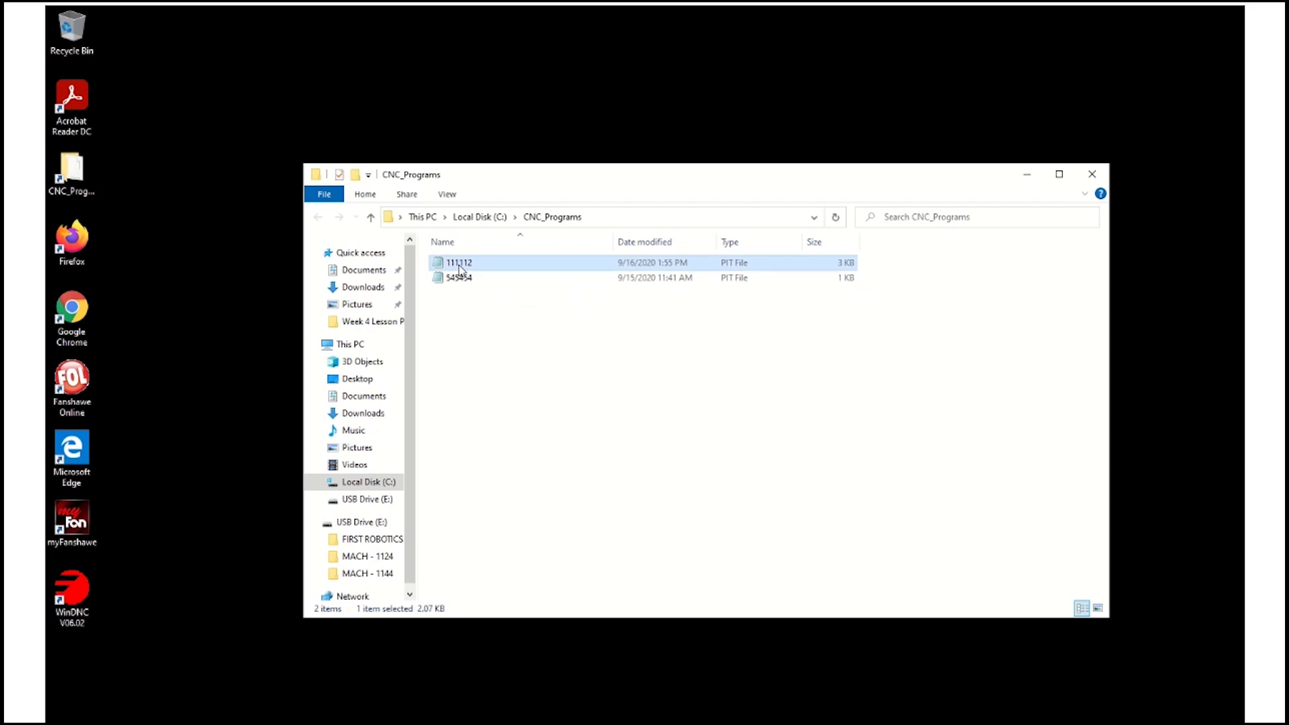
pyautogui.press('Delete')
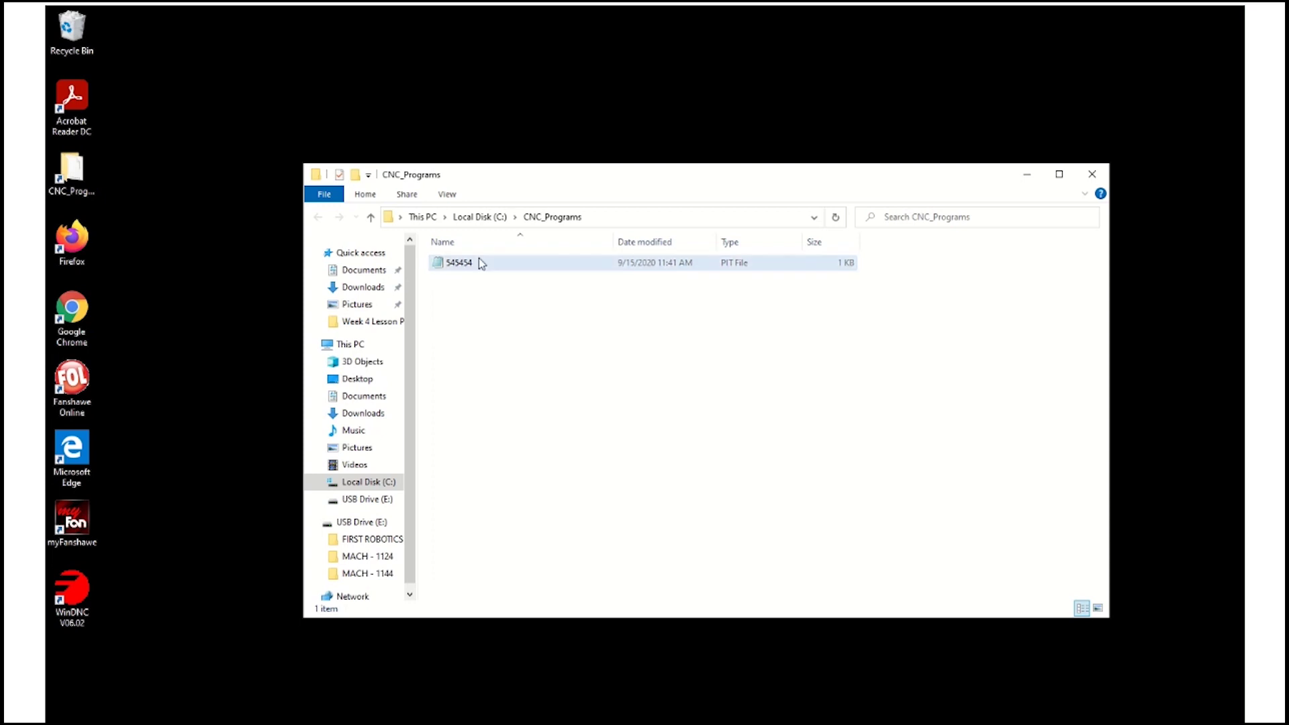
pyautogui.moveTo(458, 269)
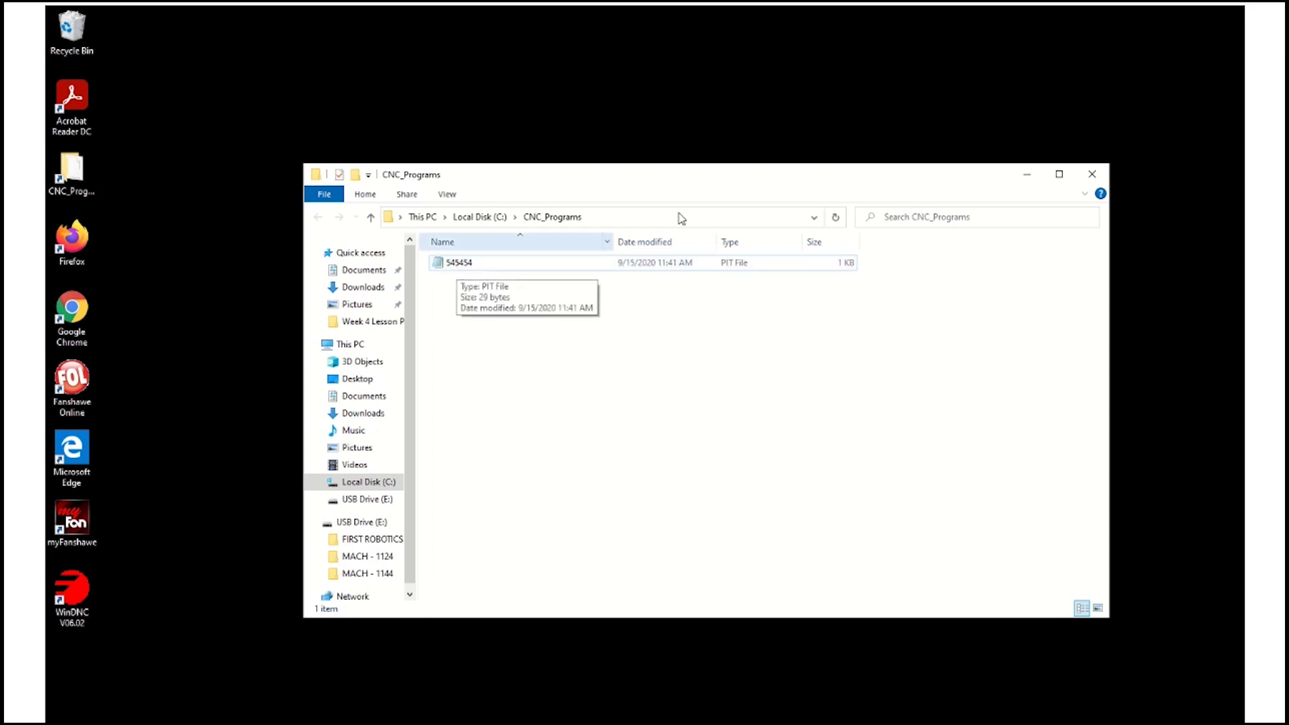
pyautogui.click(1100, 182)
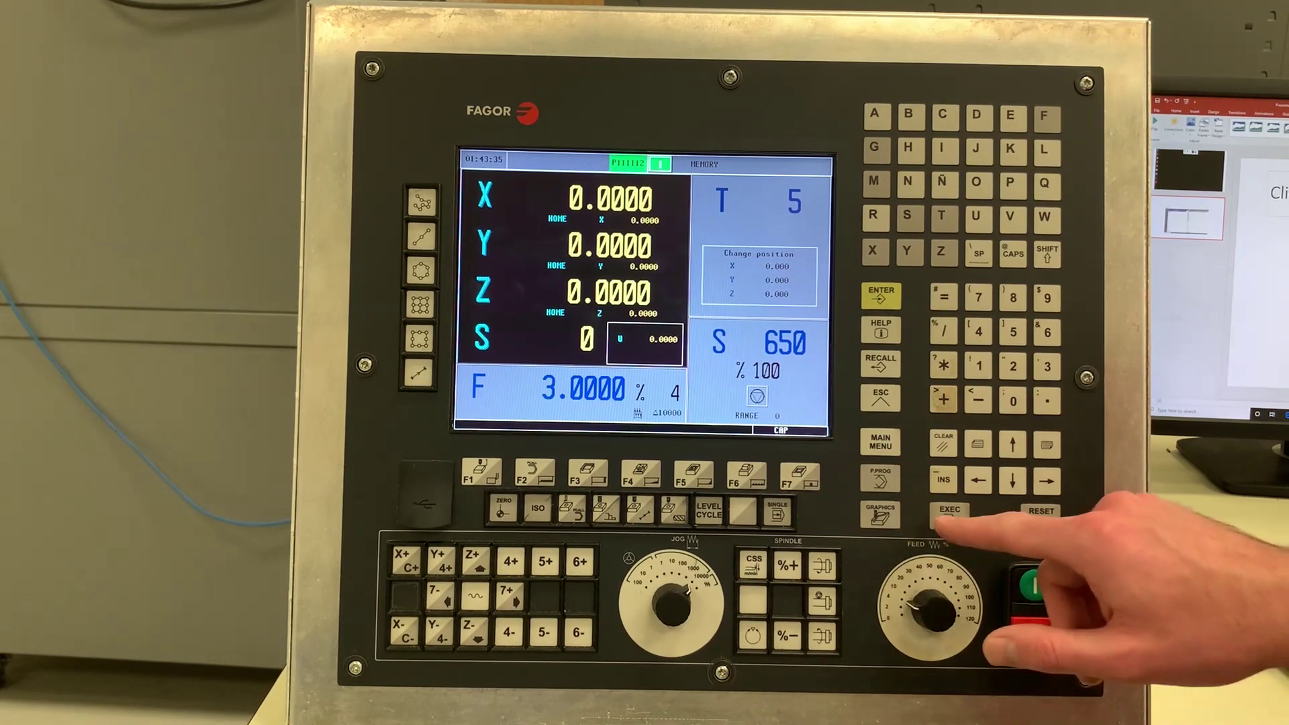
pyautogui.click(879, 480)
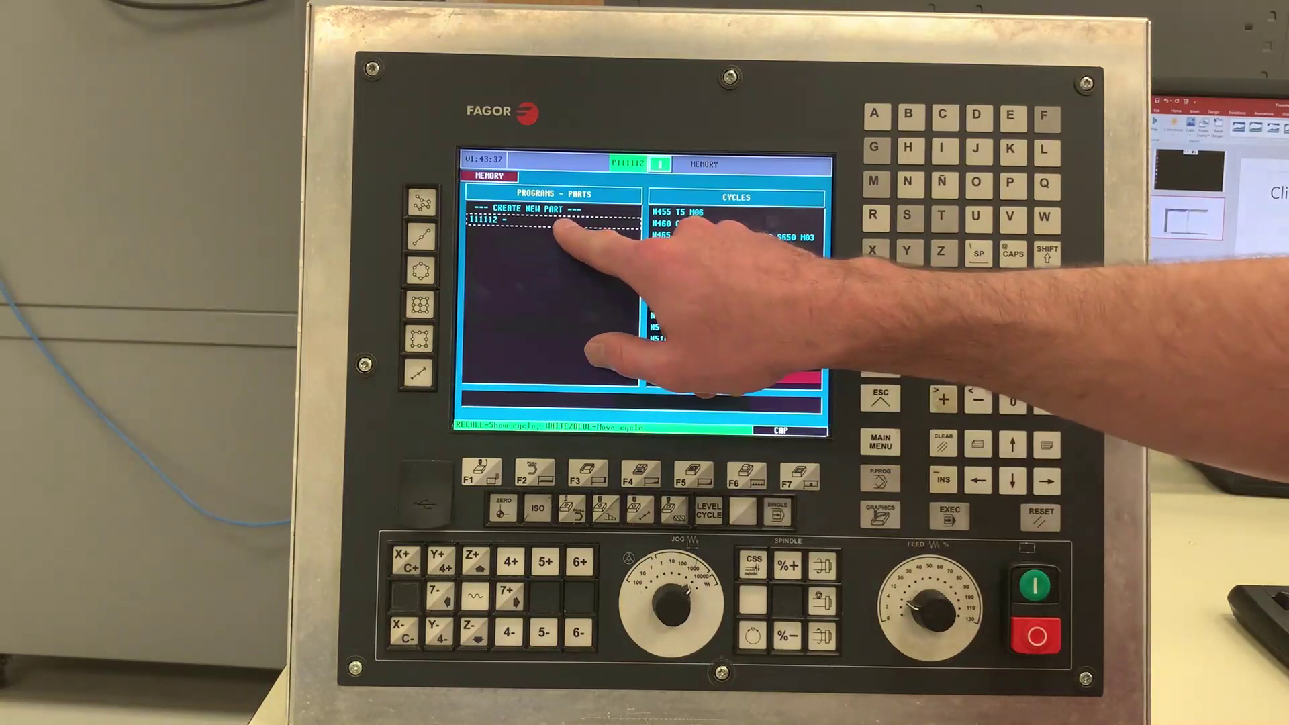
pyautogui.click(978, 481)
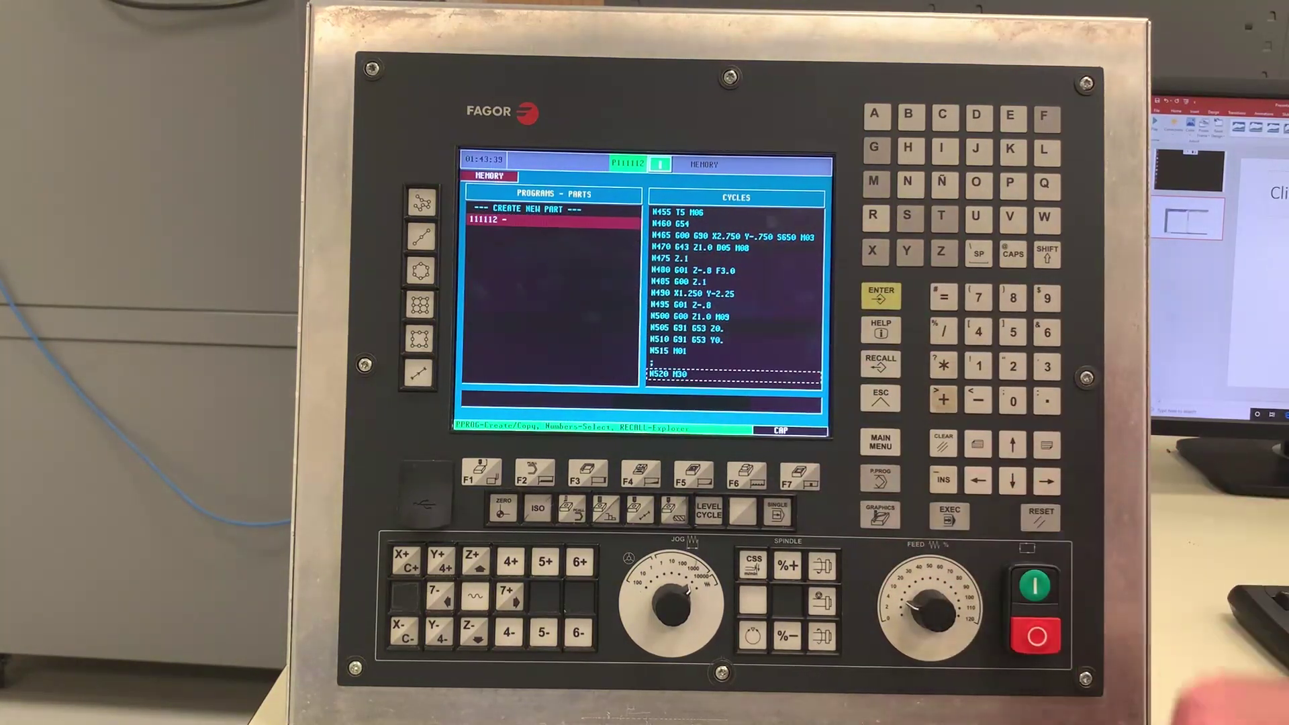